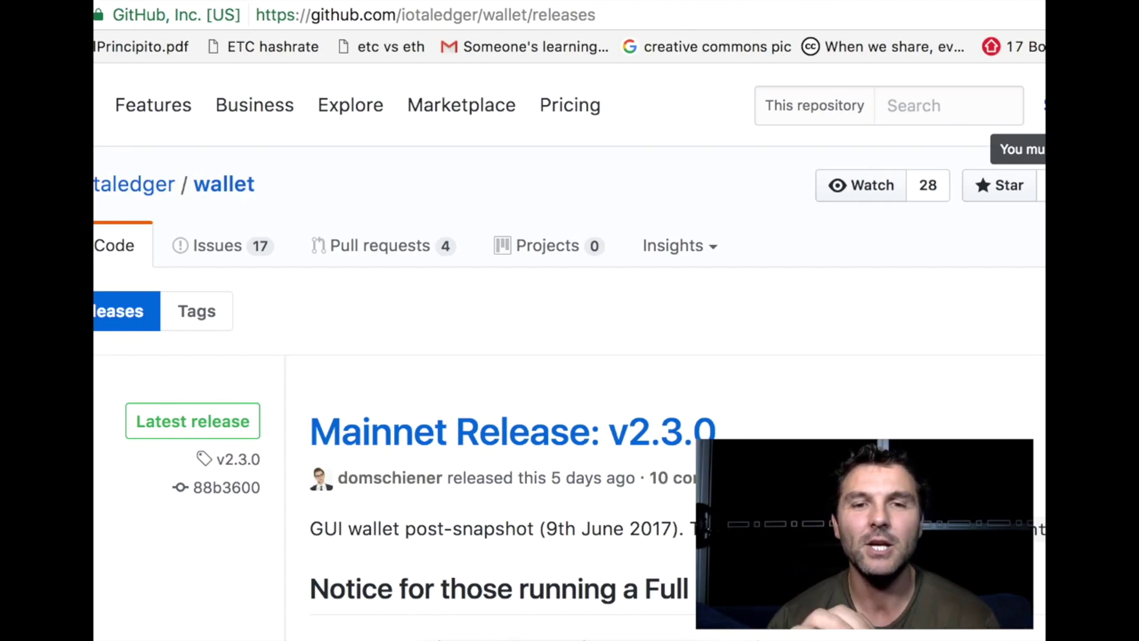
- Scroll the GitHub releases page down to the Mainnet Release v2.2.6 downloads
scroll(847, 373, "down", 3)
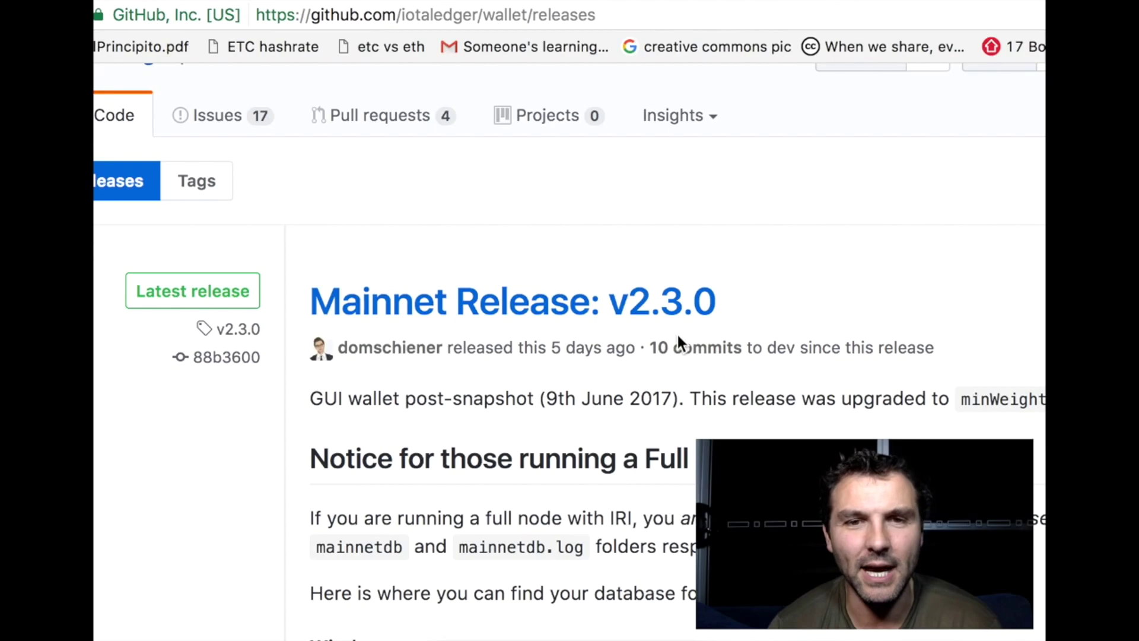
scroll(678, 342, "down", 5)
scroll(678, 339, "down", 15)
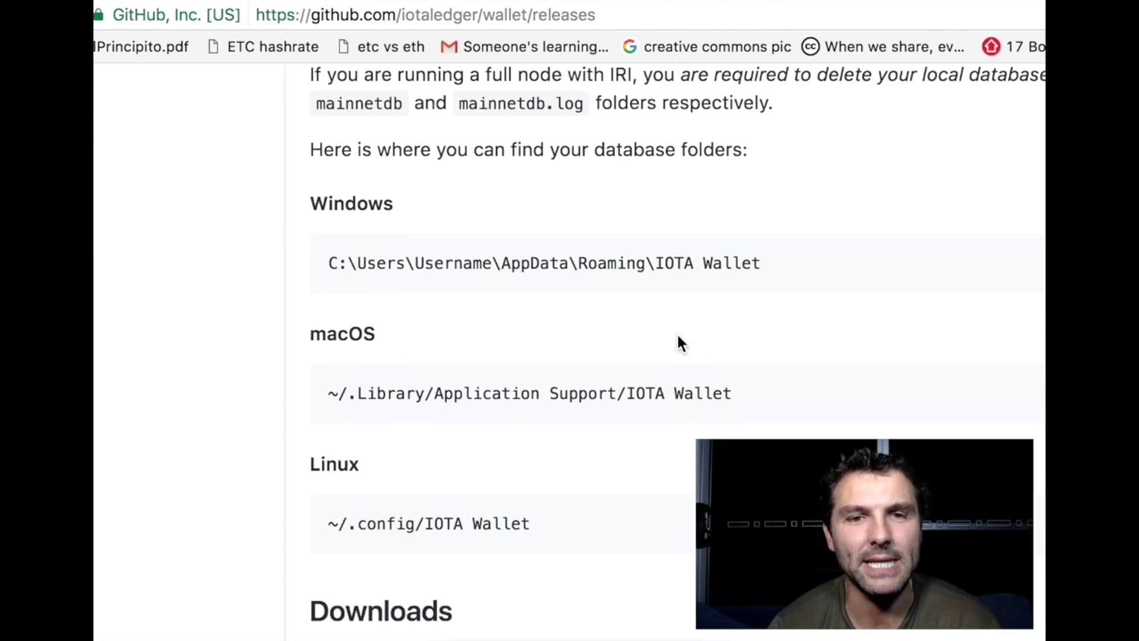
scroll(680, 343, "down", 7)
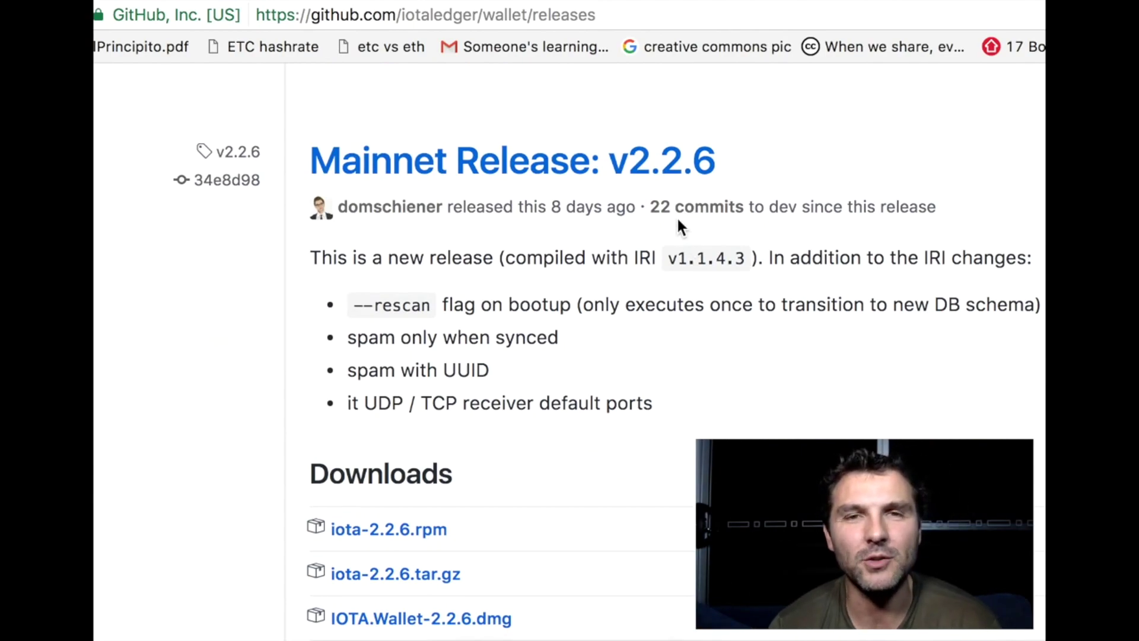
scroll(678, 219, "down", 1)
scroll(679, 221, "down", 1)
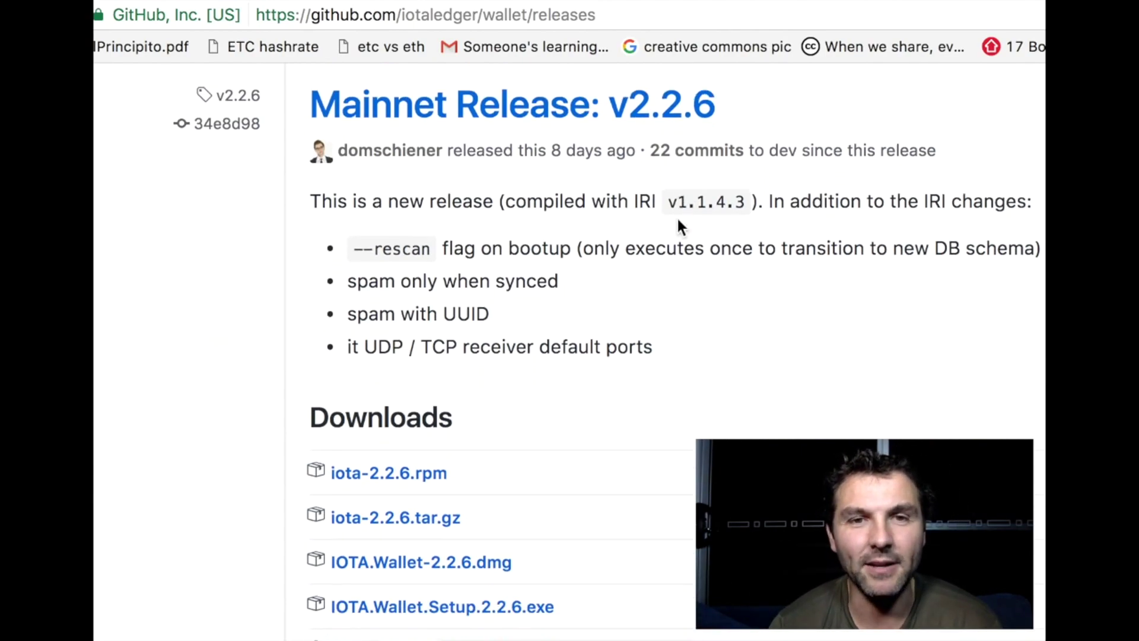
scroll(678, 221, "down", 3)
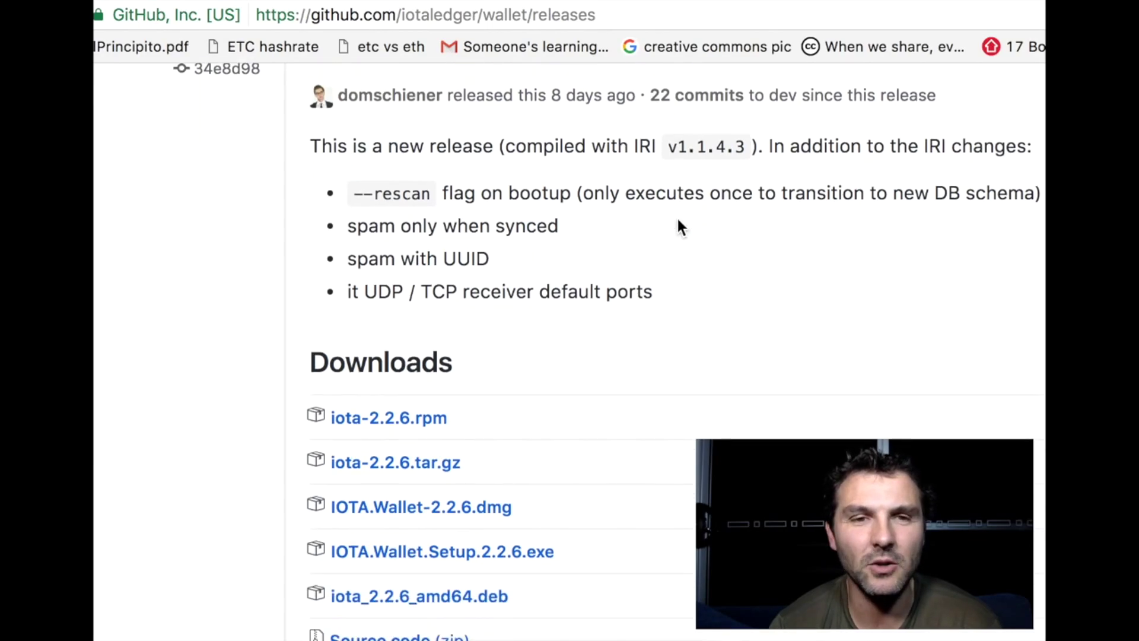
scroll(678, 221, "down", 3)
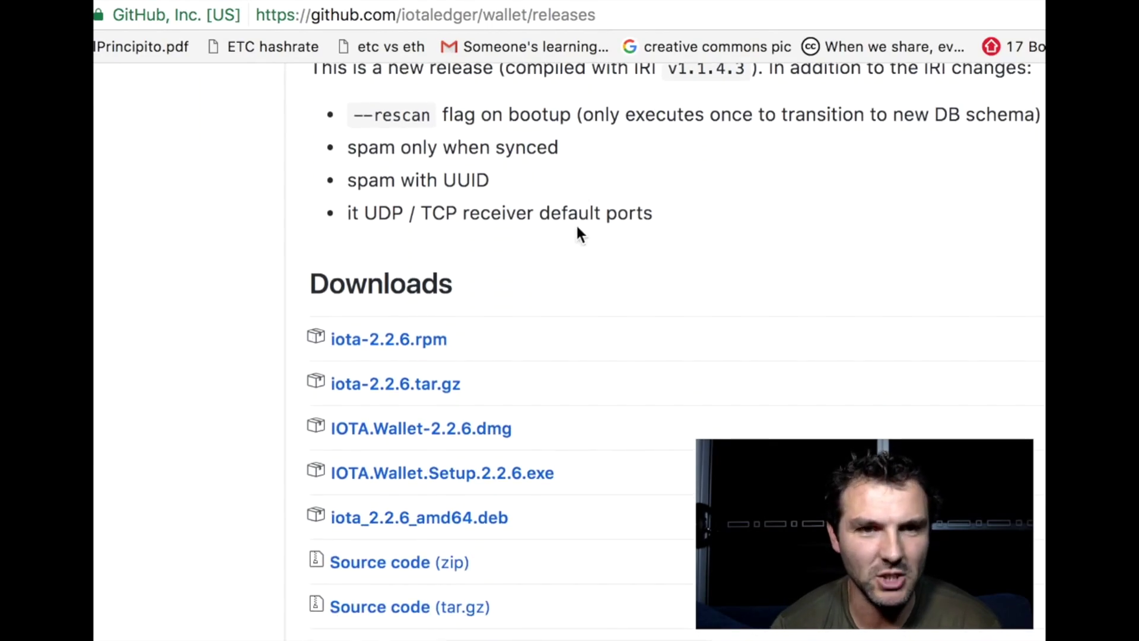
scroll(590, 478, "down", 5)
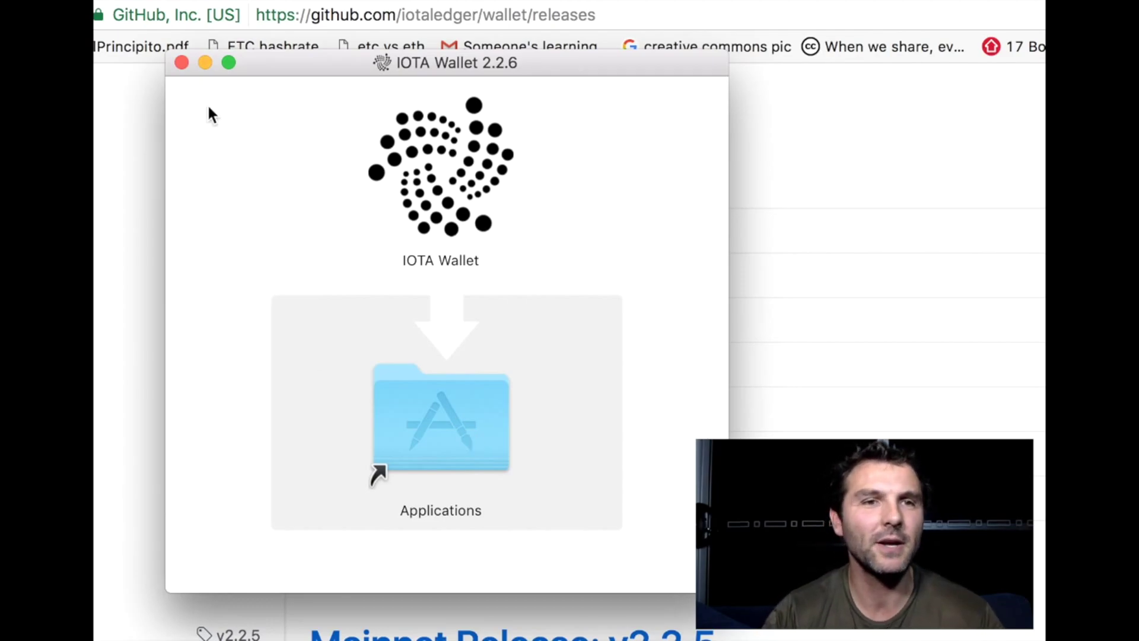
- Close the IOTA Wallet disk-image window and move the Applications window aside
left_click(180, 62)
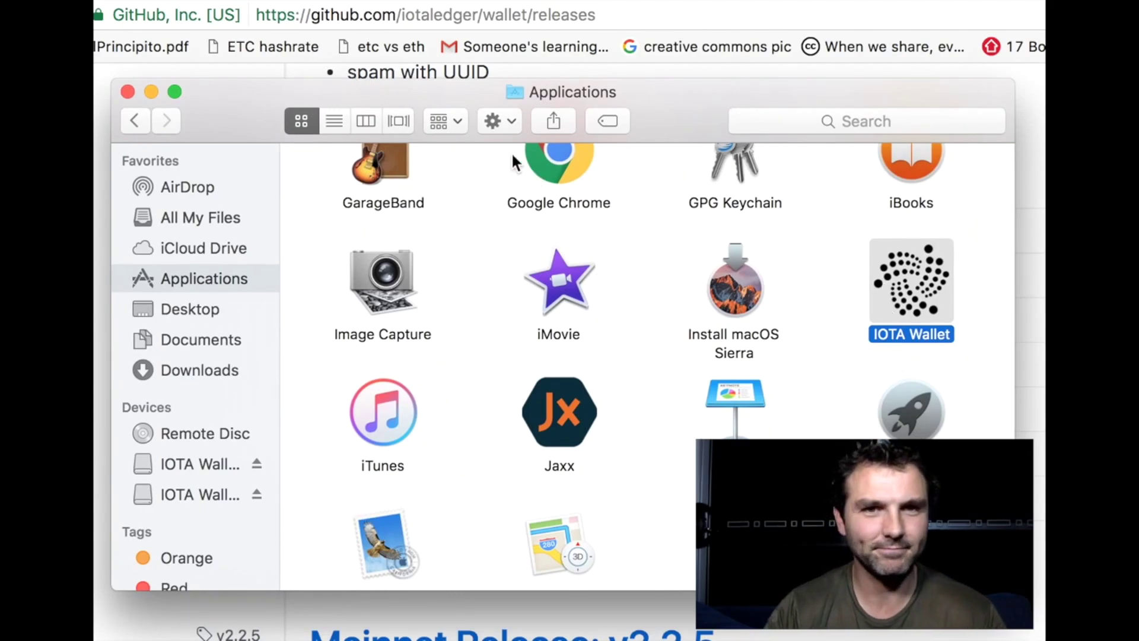
left_click_drag(248, 105, 1044, 65)
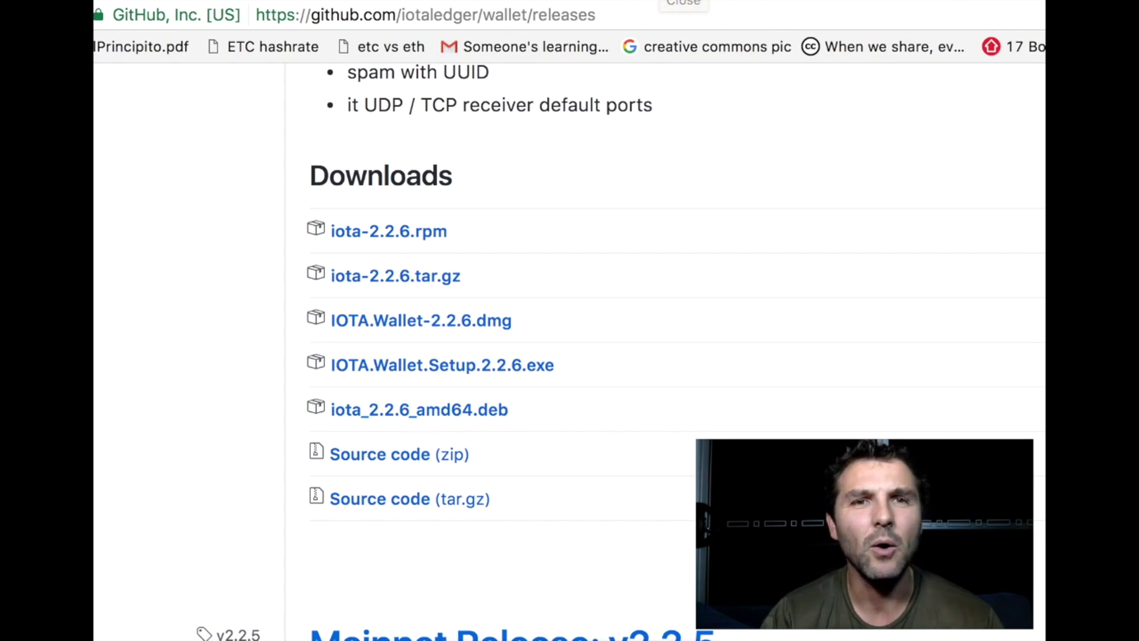
- Switch to iotasupport.com and scroll to the bitfinex server address in the Light Wallet Servers list
key("ctrl+Tab")
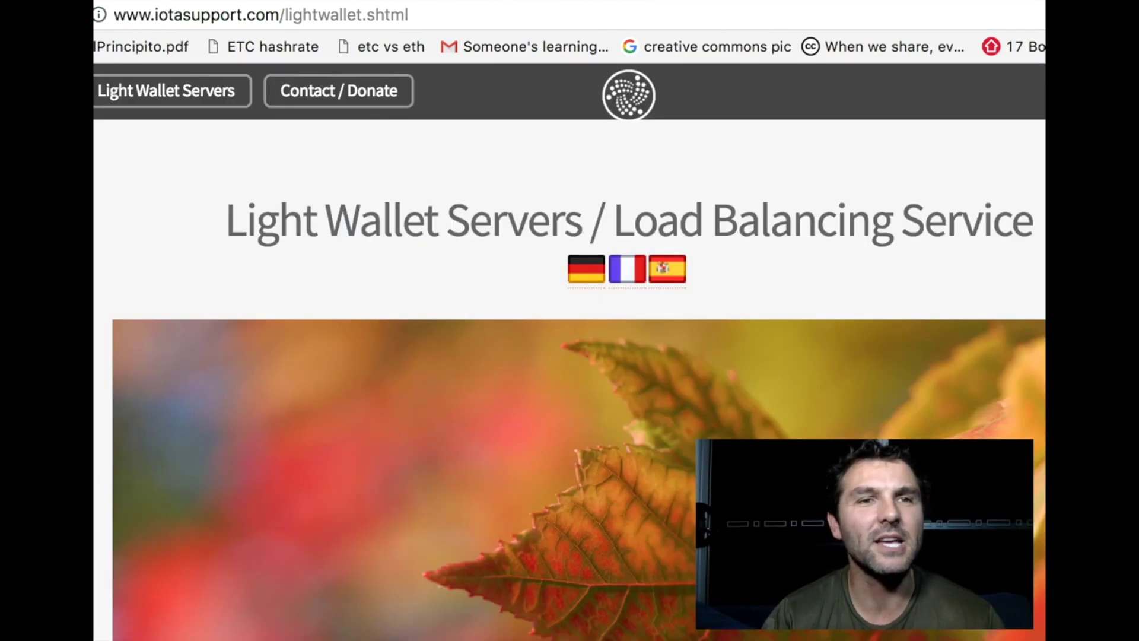
scroll(917, 196, "down", 10)
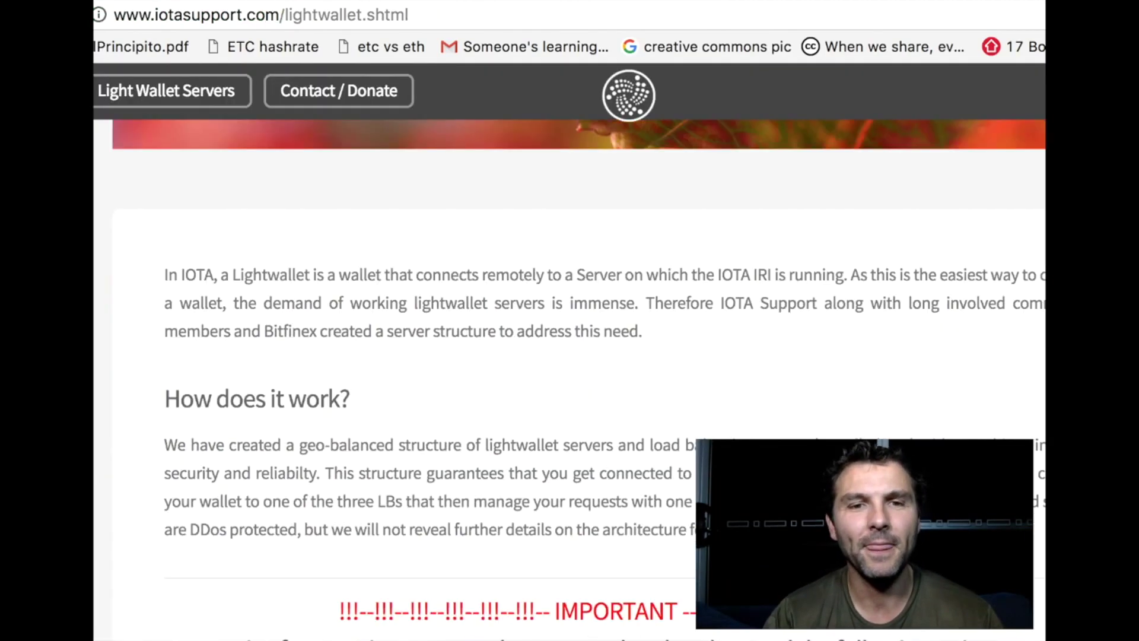
scroll(606, 380, "down", 5)
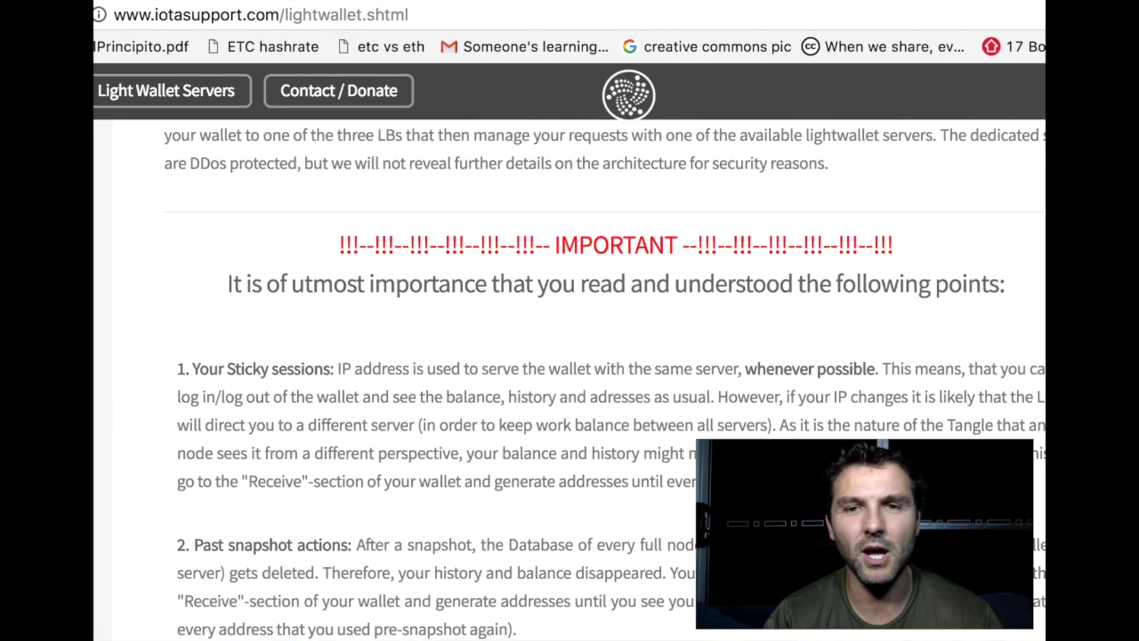
scroll(570, 380, "down", 14)
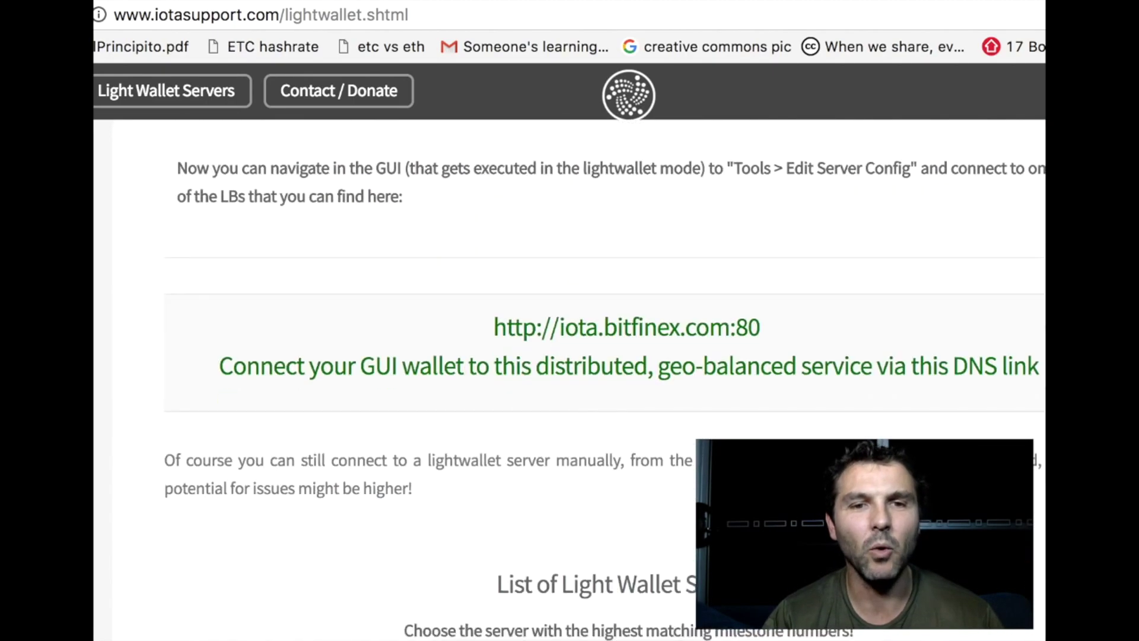
scroll(630, 291, "down", 1)
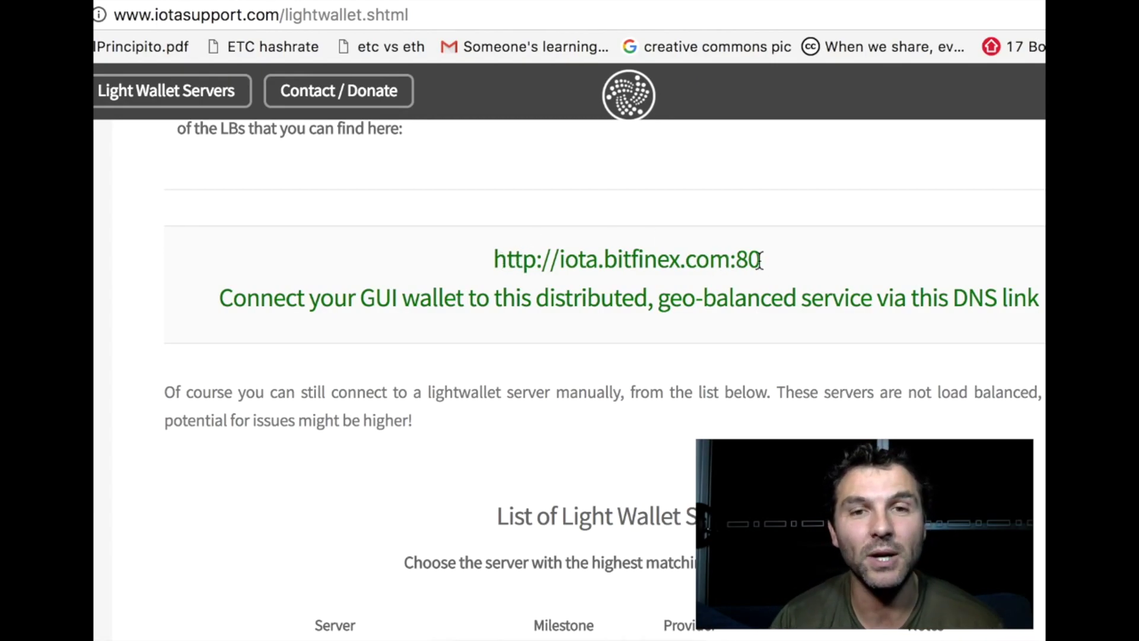
scroll(528, 386, "down", 9)
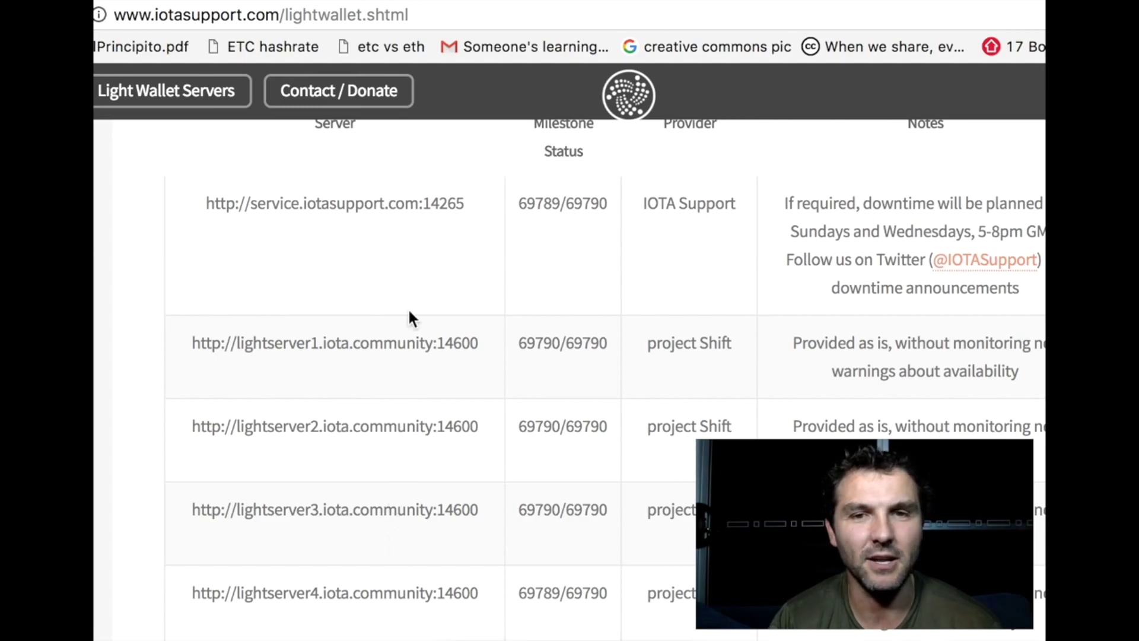
scroll(407, 308, "up", 1)
scroll(408, 307, "down", 1)
scroll(407, 307, "up", 2)
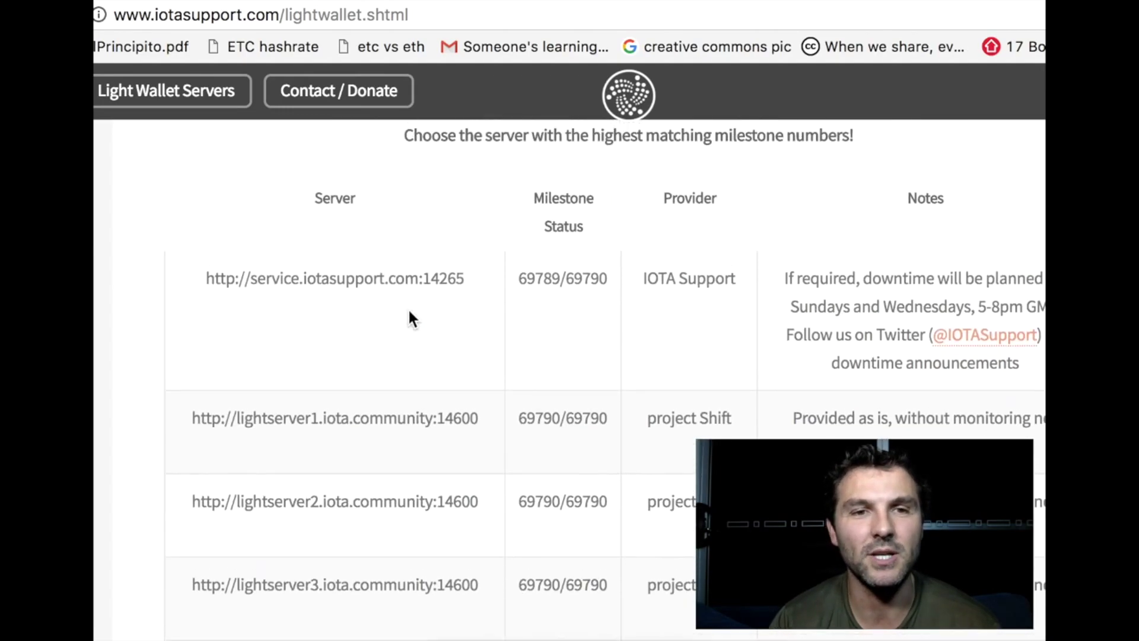
scroll(384, 284, "up", 1)
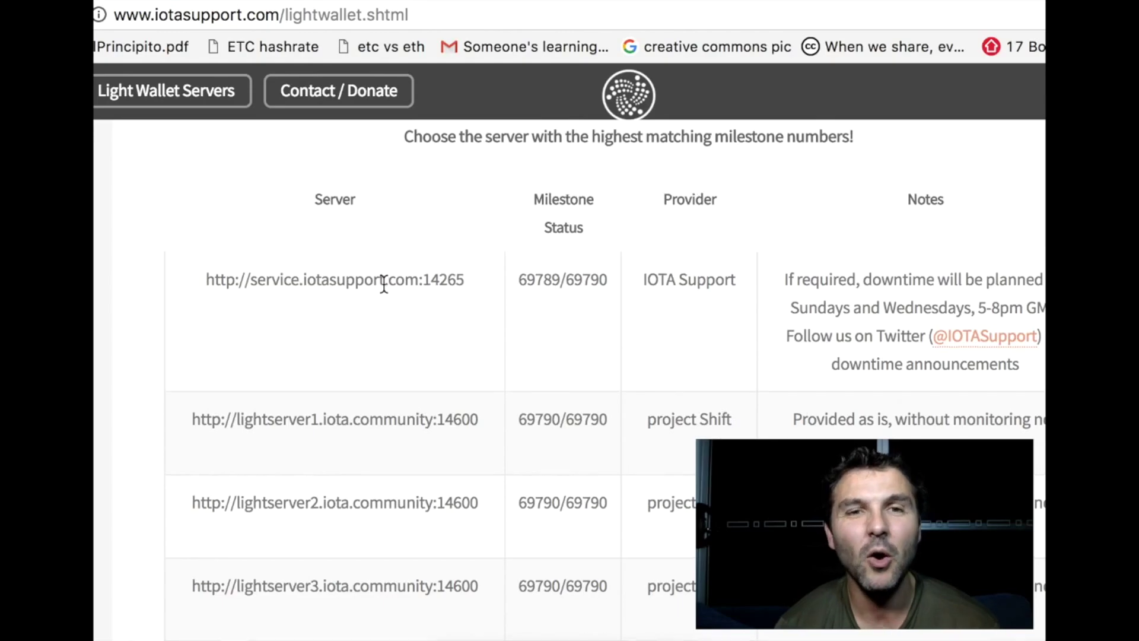
scroll(384, 283, "up", 8)
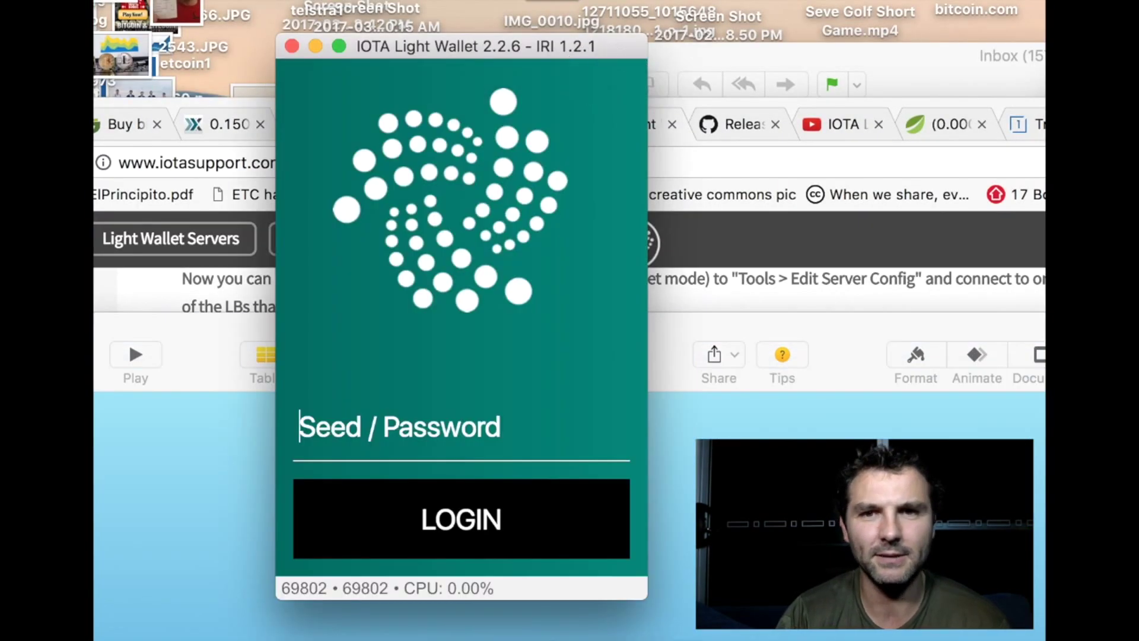
- Launch IOTA Light Wallet, move its login window to the top left, and open Tools
double_click(378, 42)
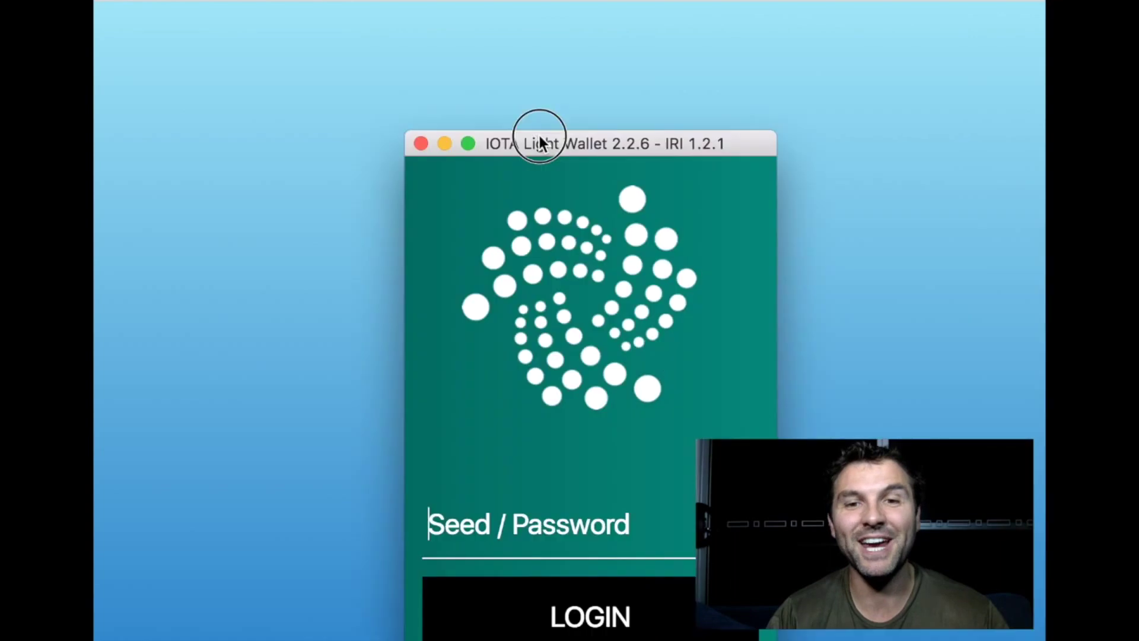
left_click_drag(540, 136, 393, 43)
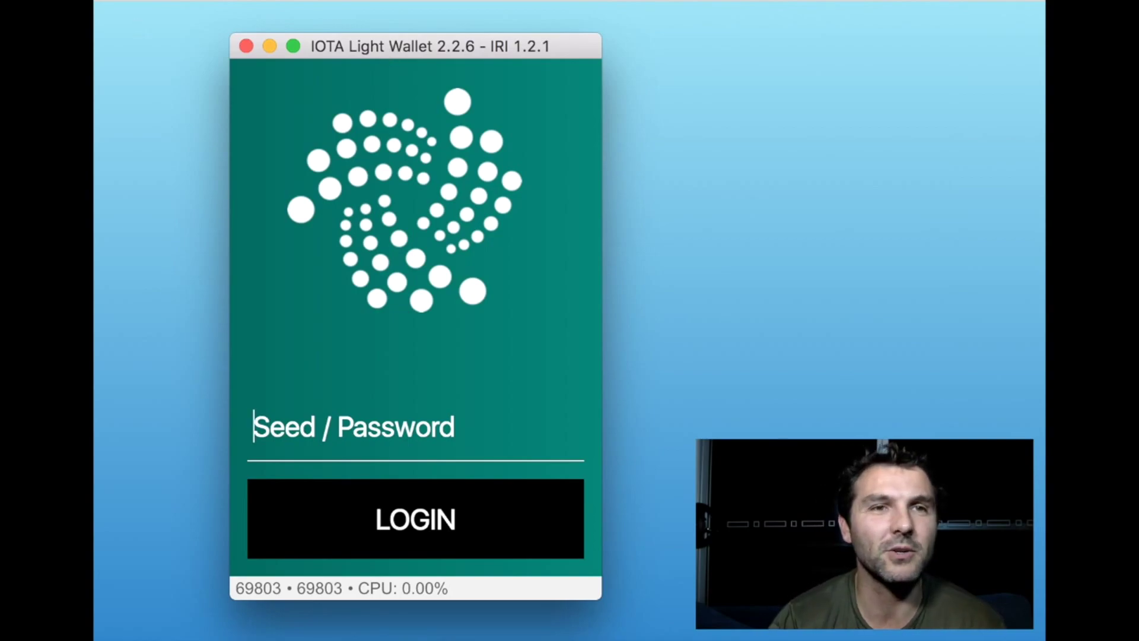
left_click(306, 0)
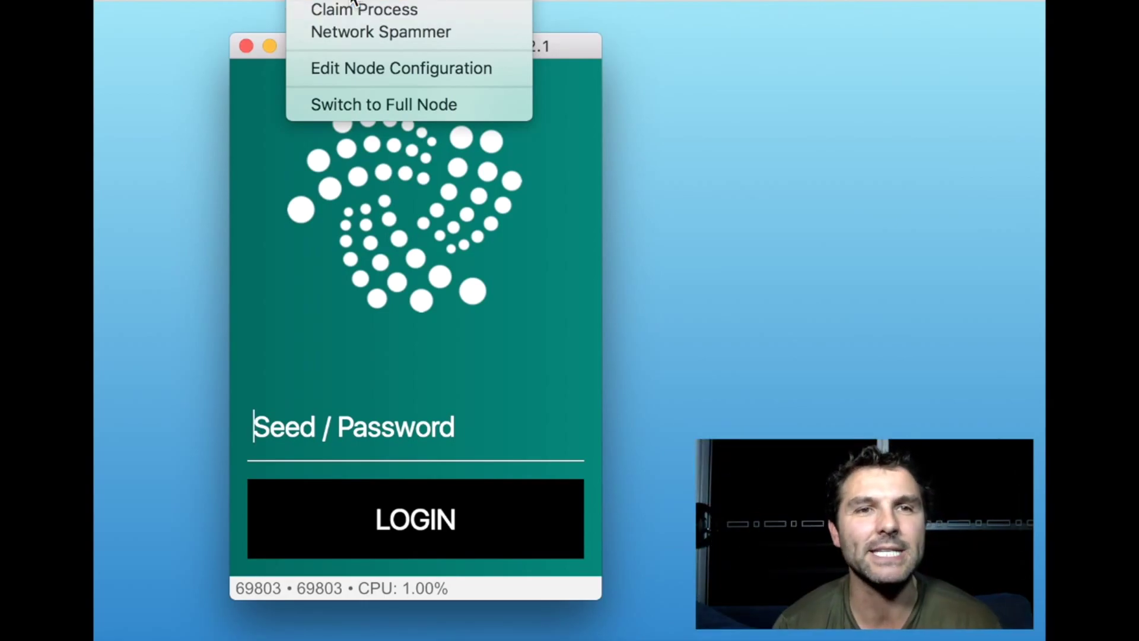
- Generate a new seed, paste it into Seed / Password, and log in
left_click(353, 8)
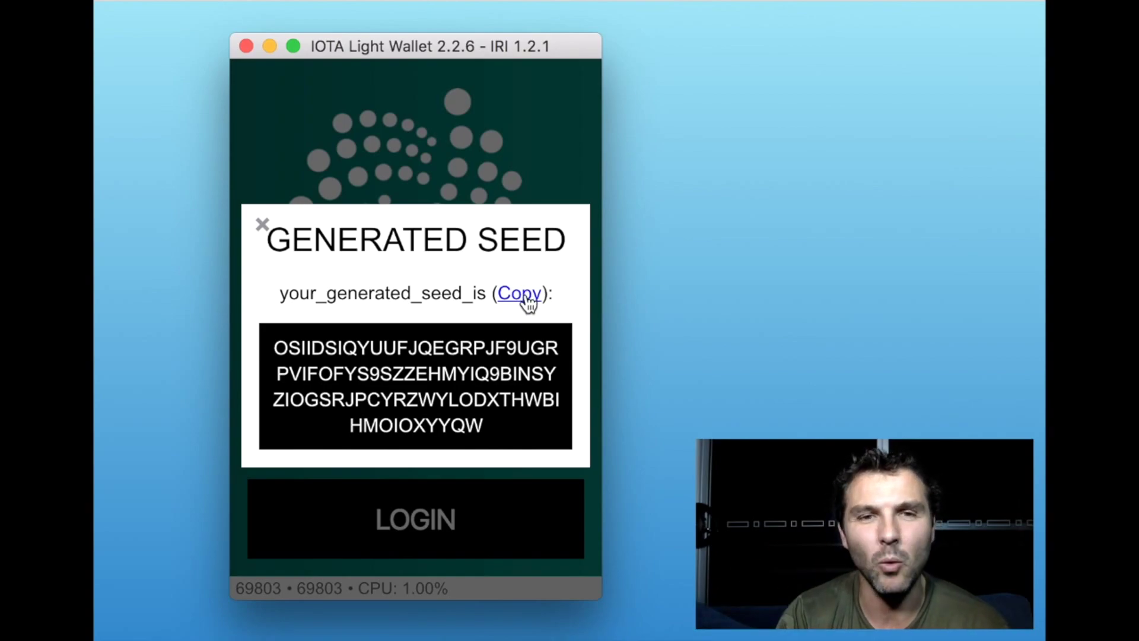
left_click(262, 225)
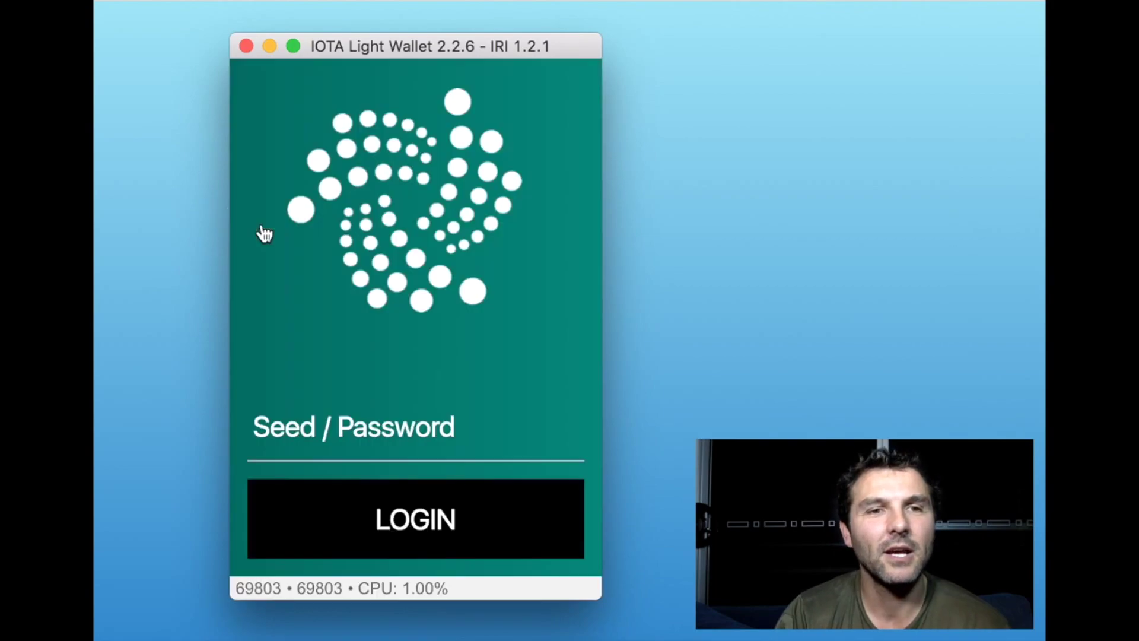
left_click(360, 427)
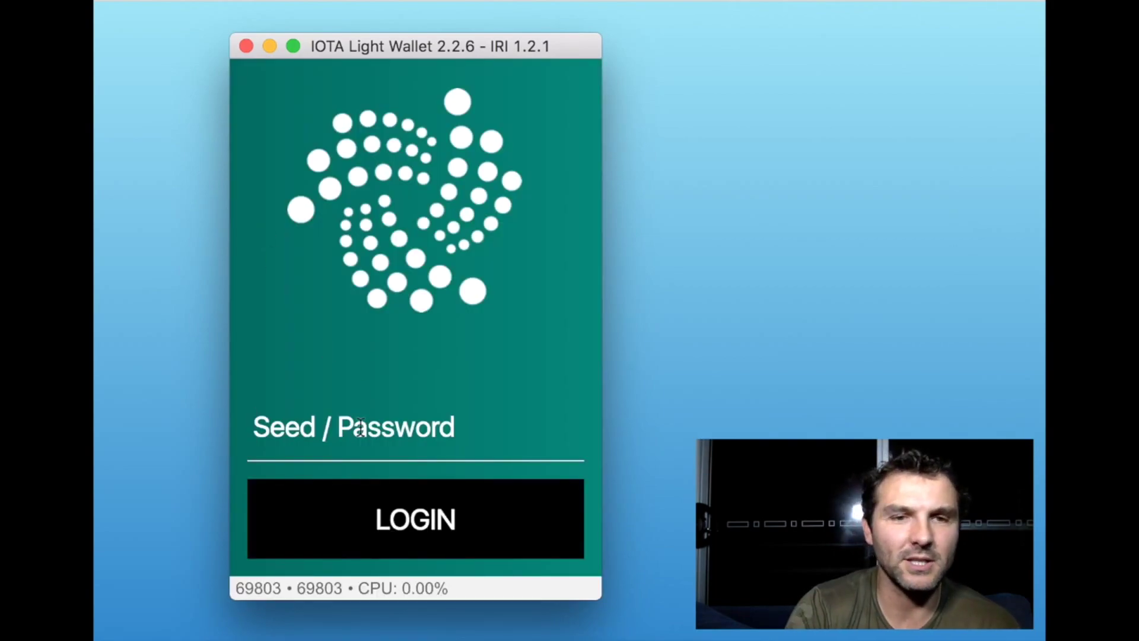
key("super+v")
left_click(394, 515)
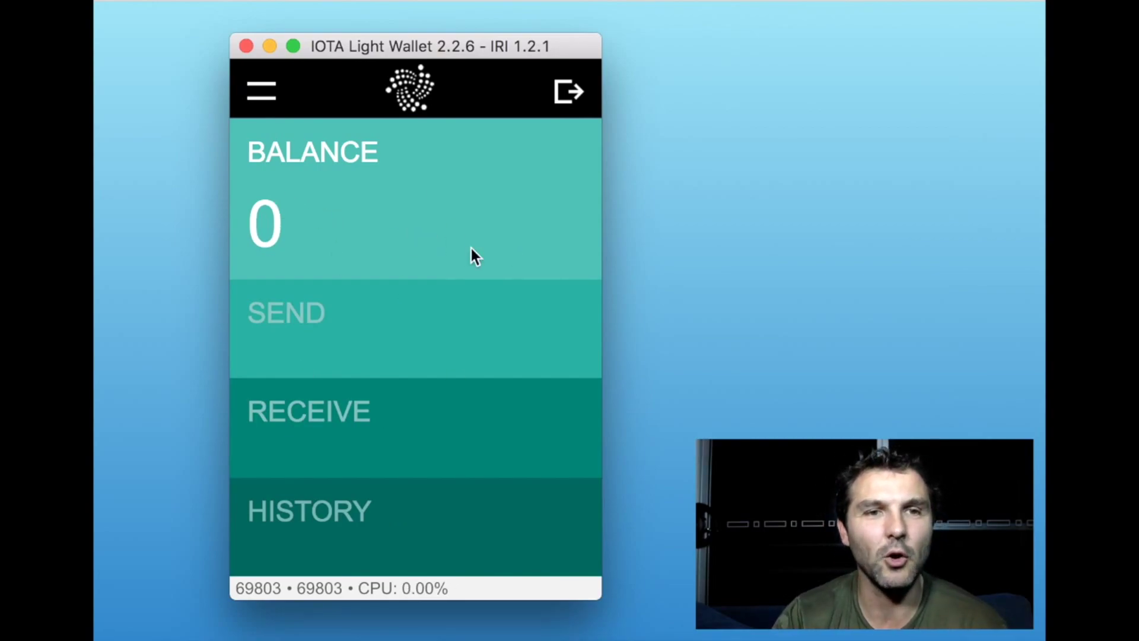
- Look over the Send form and its amount units, then show the Receive address
left_click(378, 307)
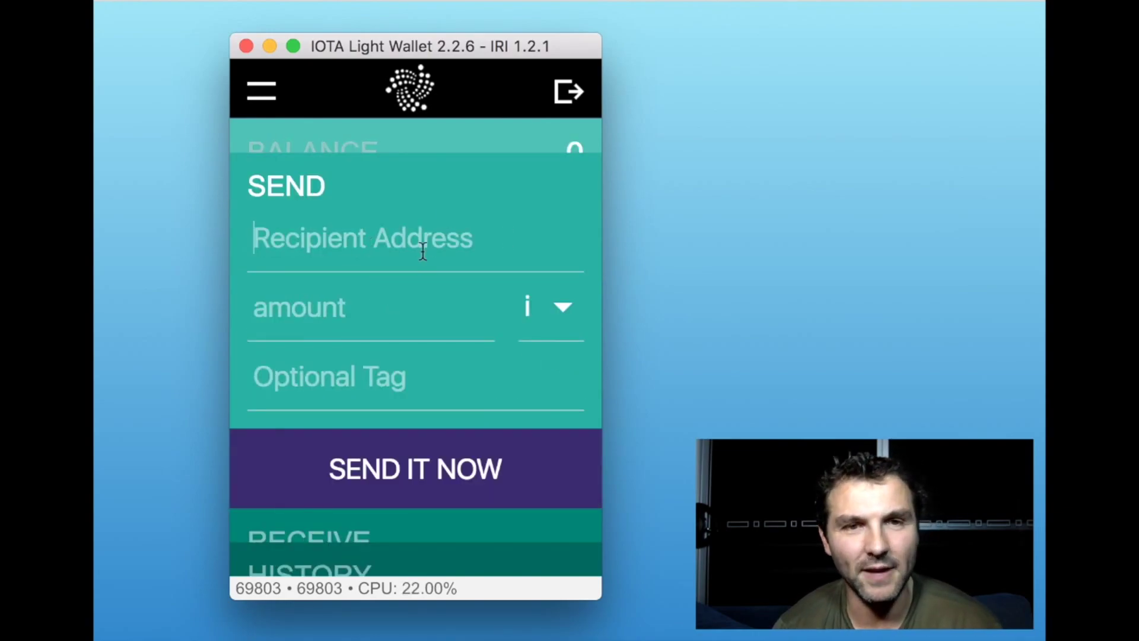
left_click(564, 309)
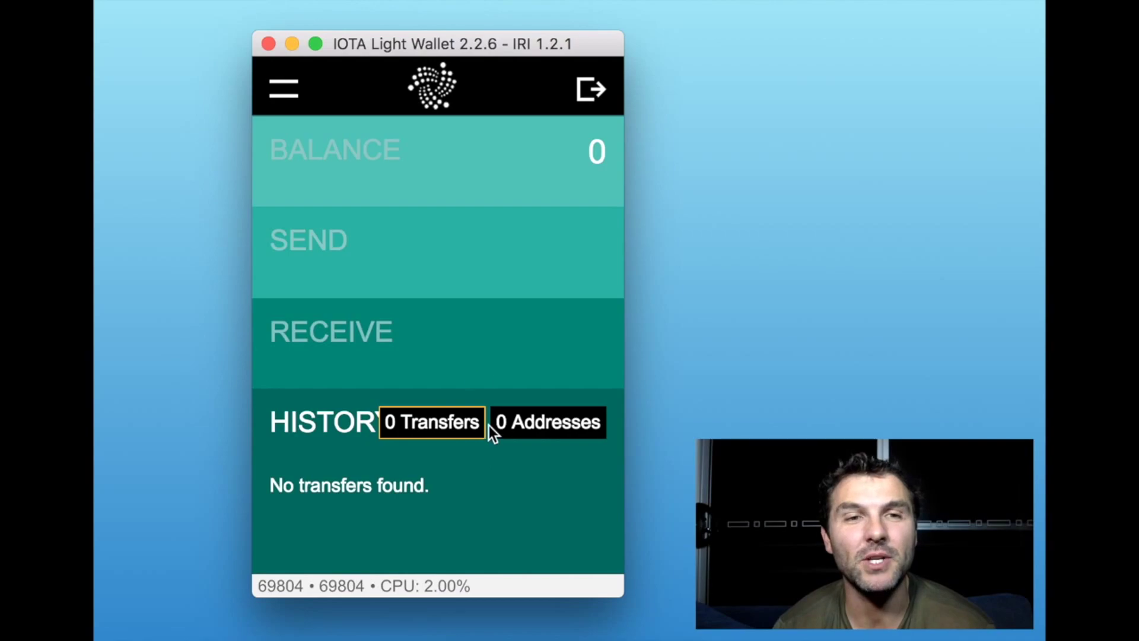
left_click(463, 344)
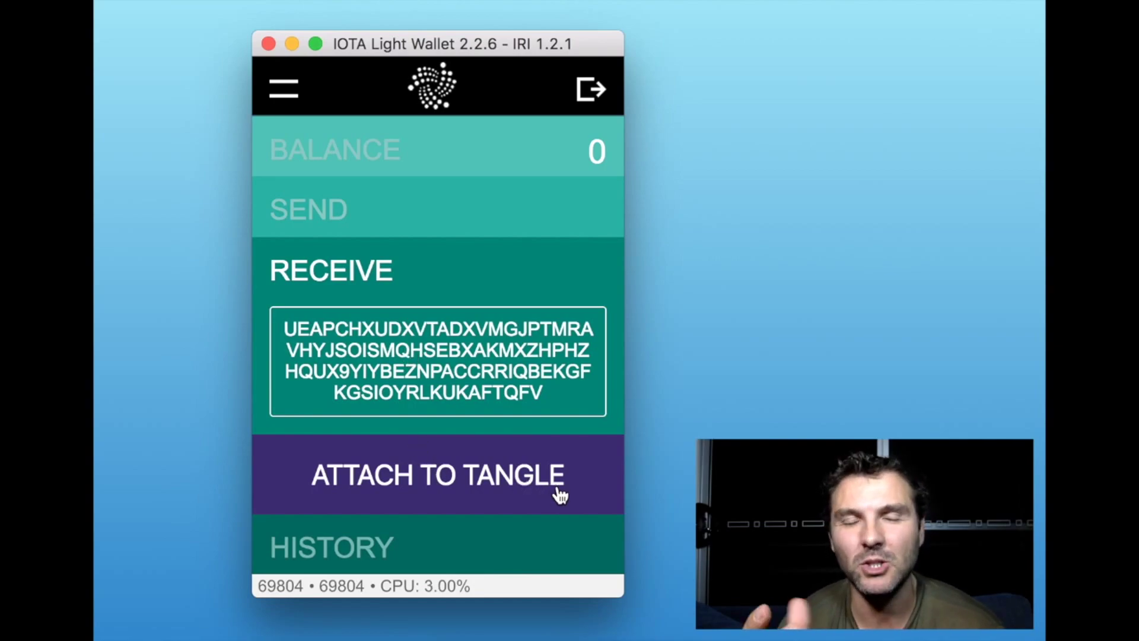
- Attach the receiving address to the Tangle and check the History section
left_click(541, 474)
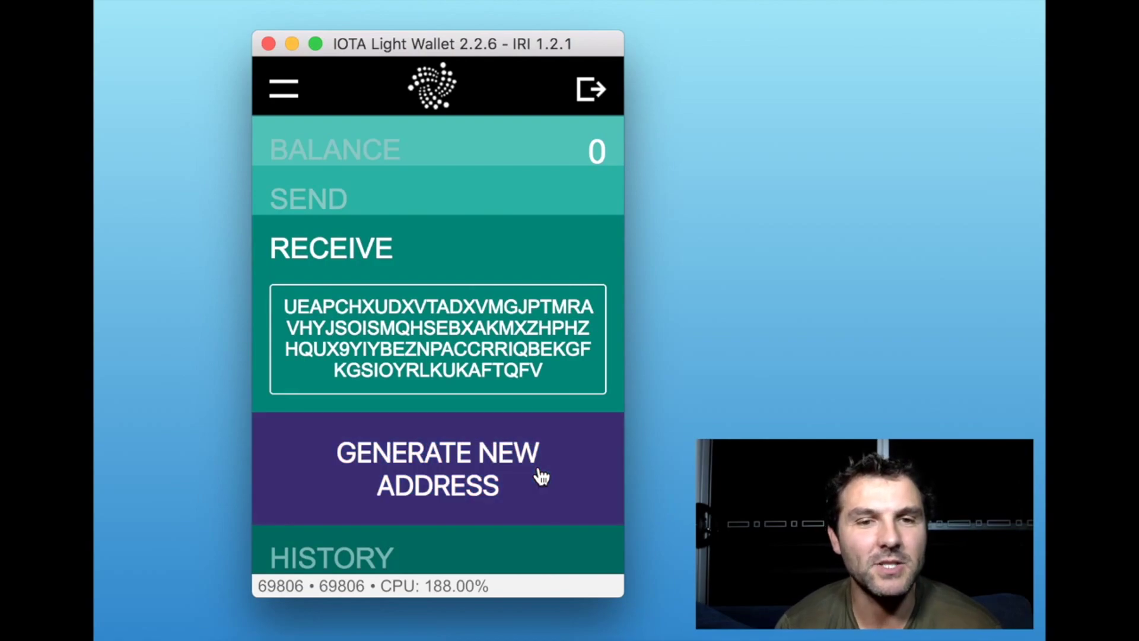
left_click(483, 544)
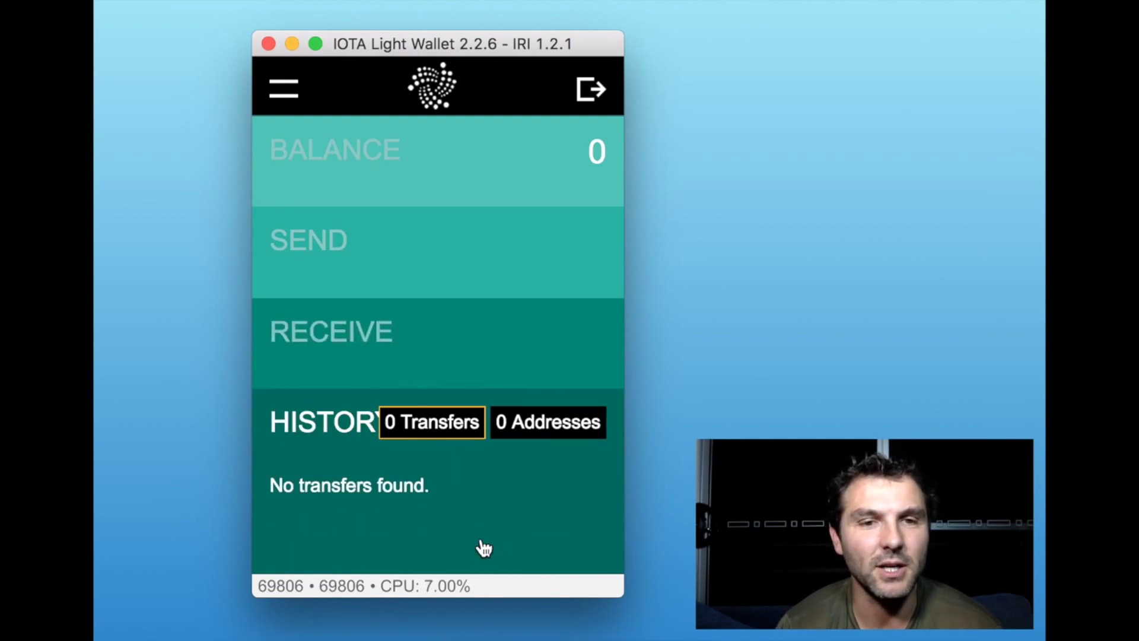